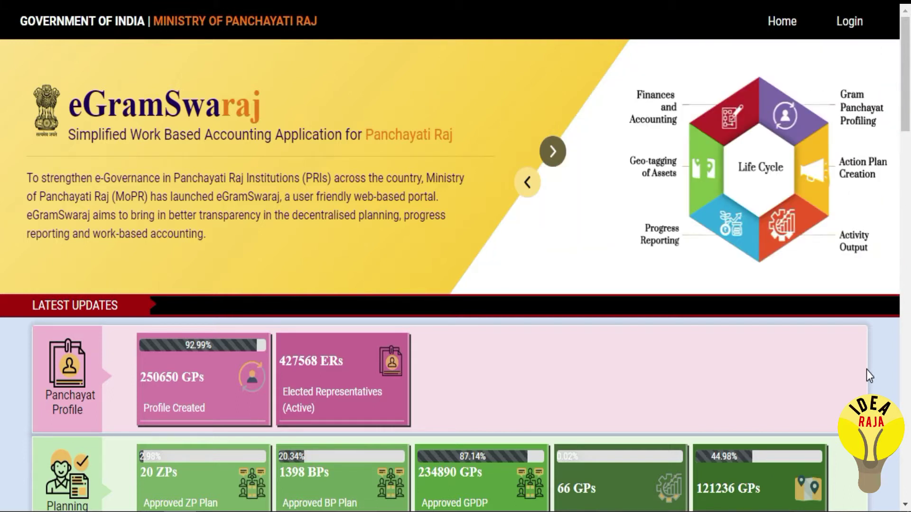
scroll(888, 337, "down", 1)
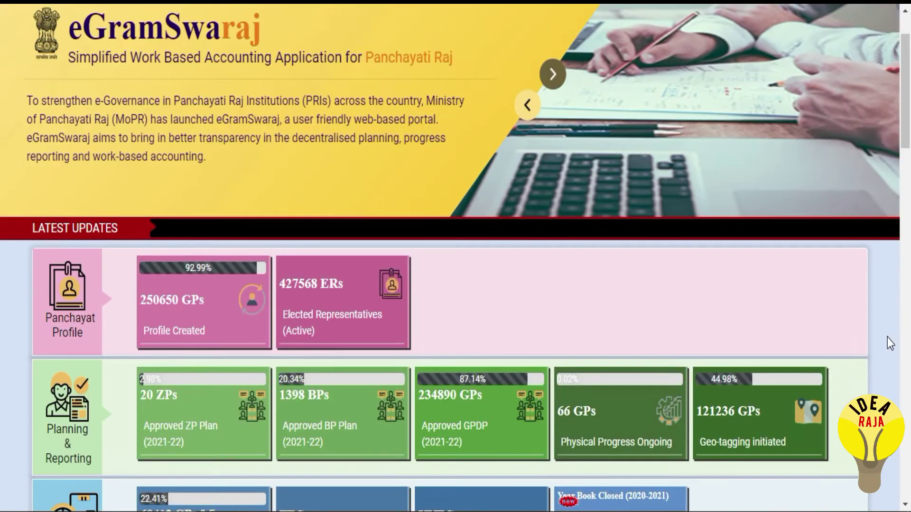
scroll(887, 338, "down", 3)
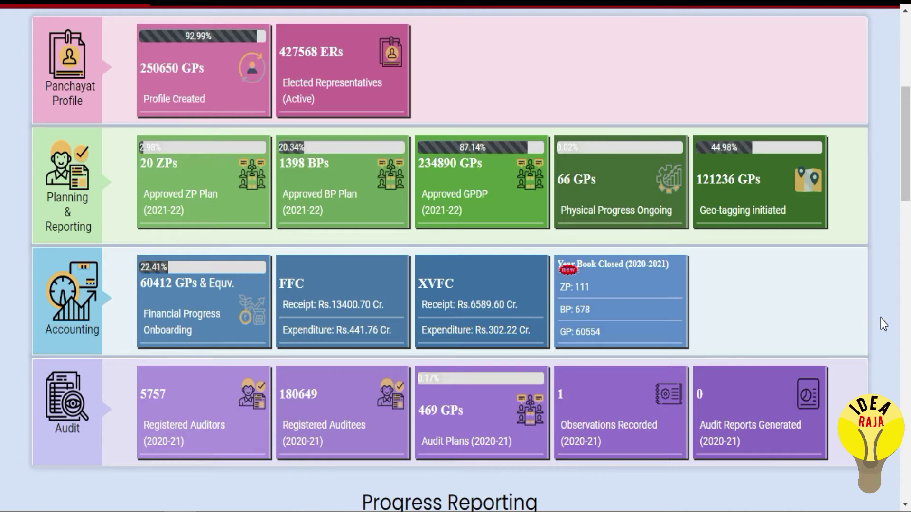
scroll(1, 276, "down", 1)
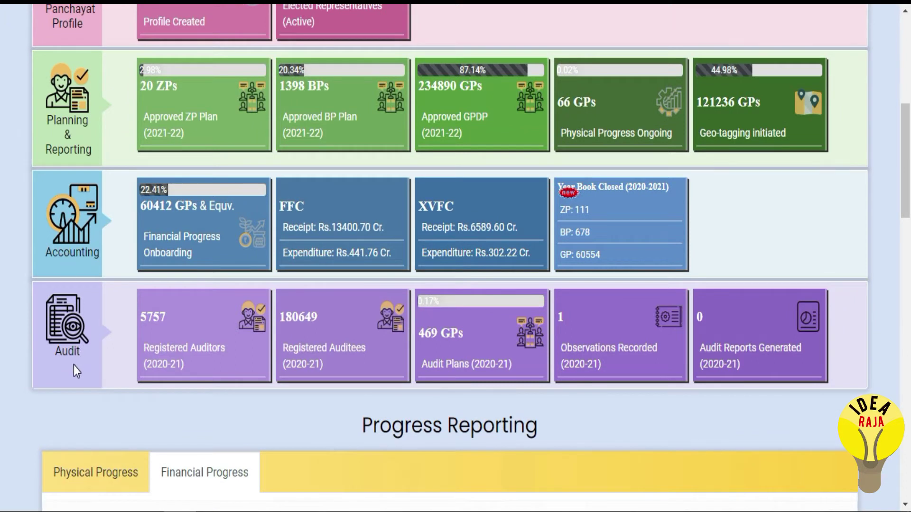
scroll(74, 366, "down", 2)
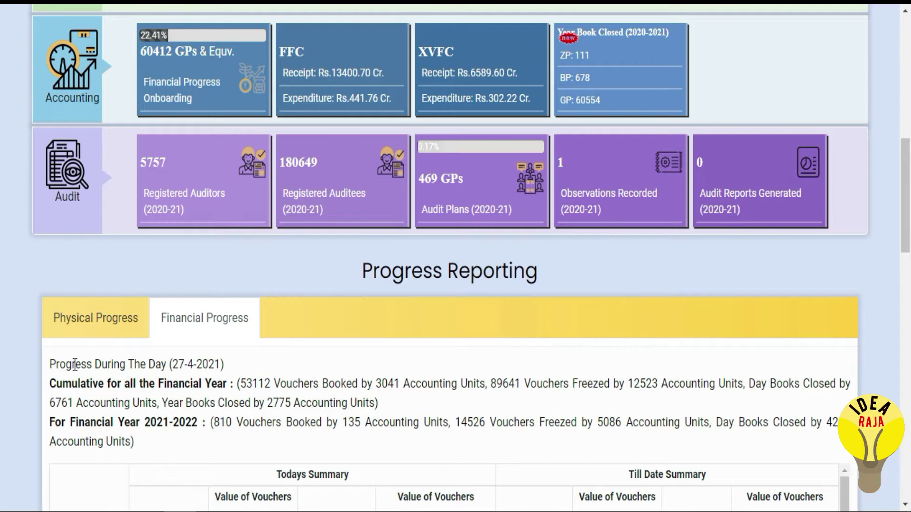
scroll(113, 359, "down", 3)
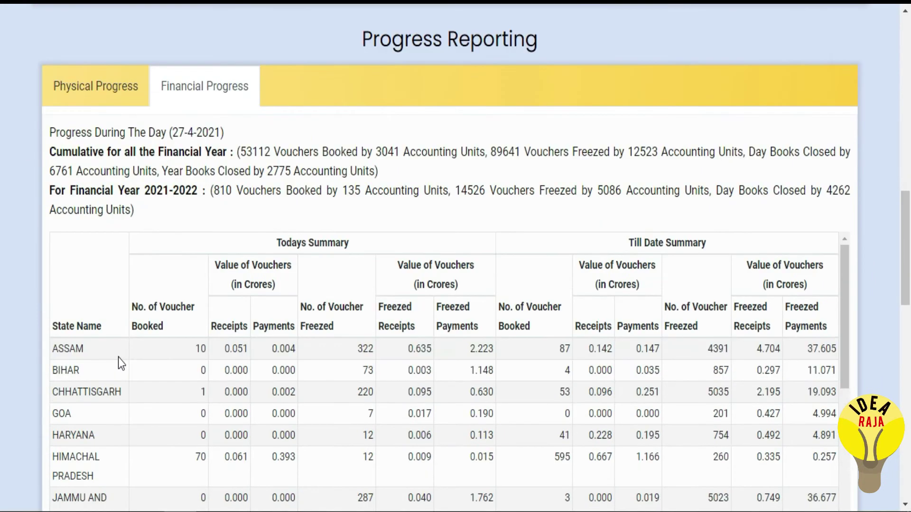
scroll(129, 356, "down", 1)
scroll(131, 355, "down", 3)
scroll(132, 354, "down", 2)
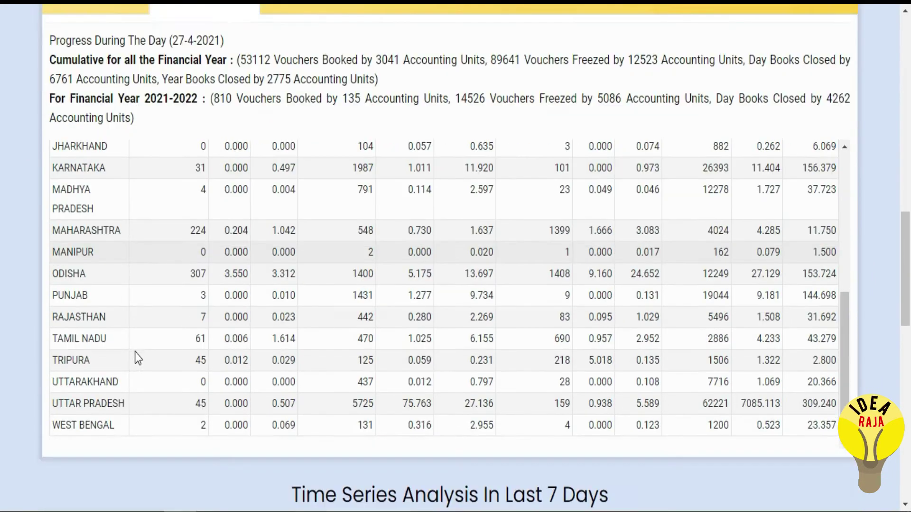
scroll(136, 352, "down", 4)
scroll(135, 352, "down", 4)
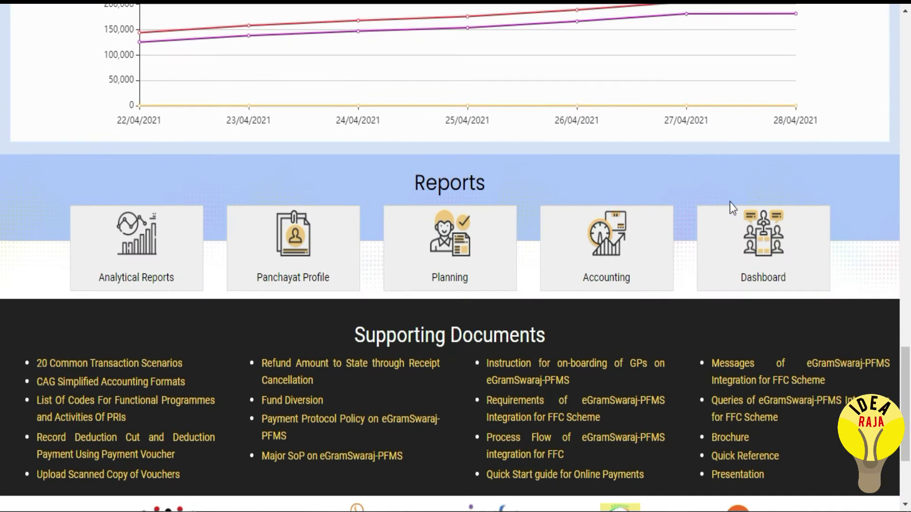
Go to the Accounting reports page and expand the accounting-entity-wise report list
left_click(627, 260)
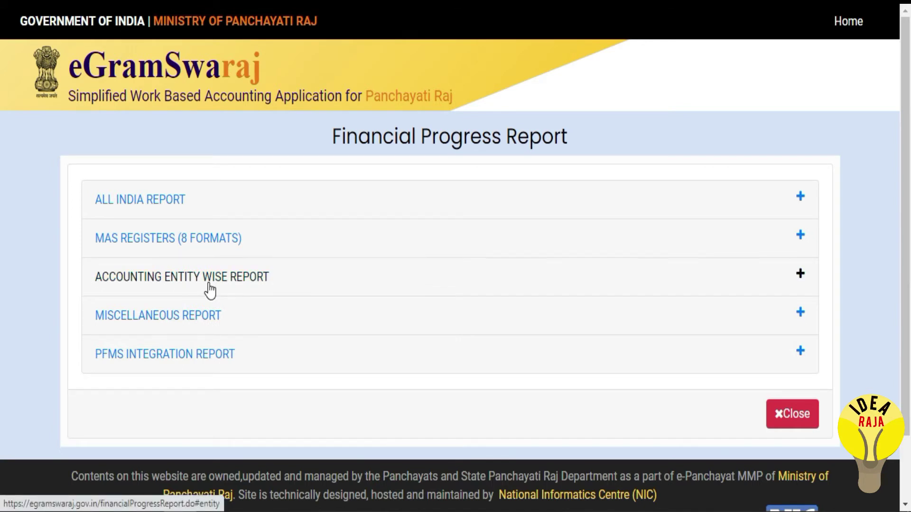
left_click(242, 287)
scroll(359, 285, "down", 2)
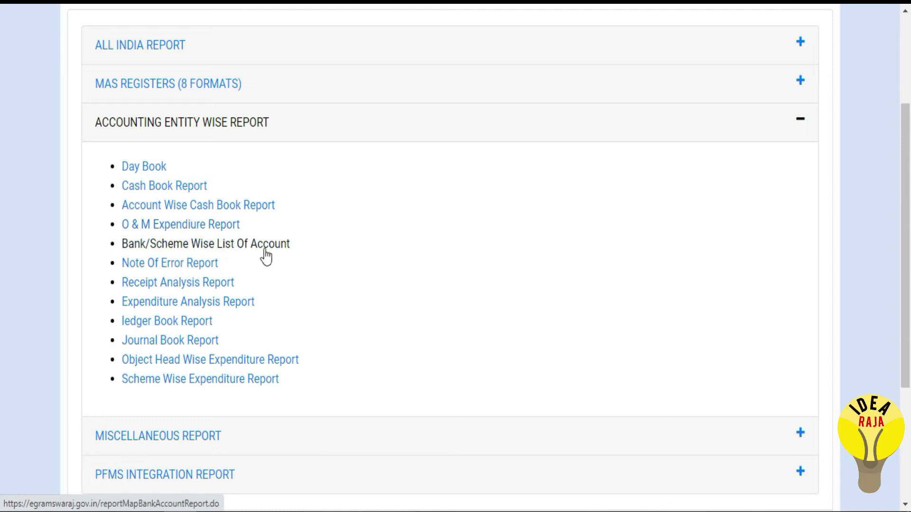
Start the Cash Book Report as scheme-based, month-wise, for financial year 2020-2021
left_click(181, 190)
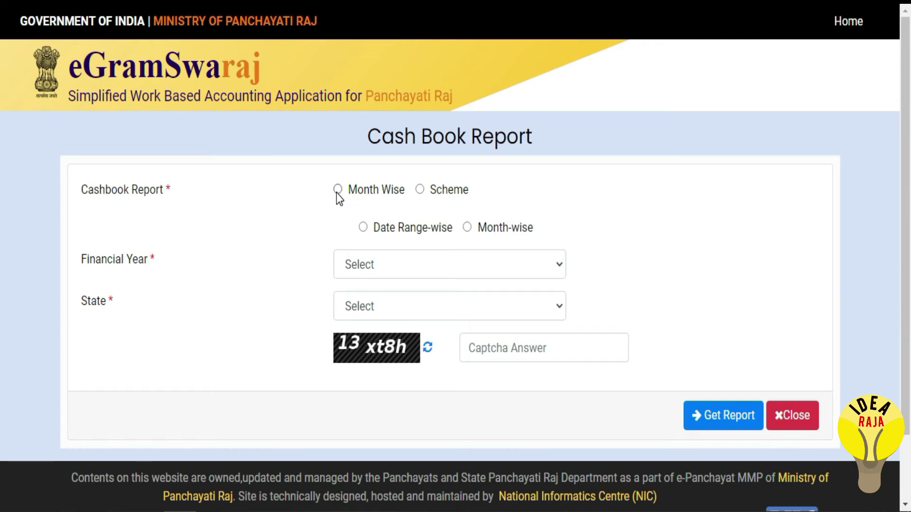
left_click(418, 189)
left_click(468, 228)
left_click(465, 266)
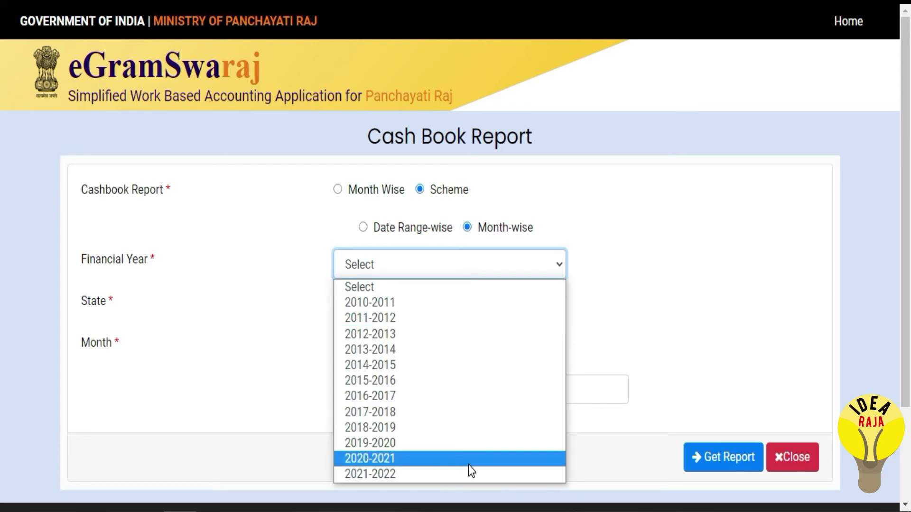
left_click(468, 464)
left_click(448, 314)
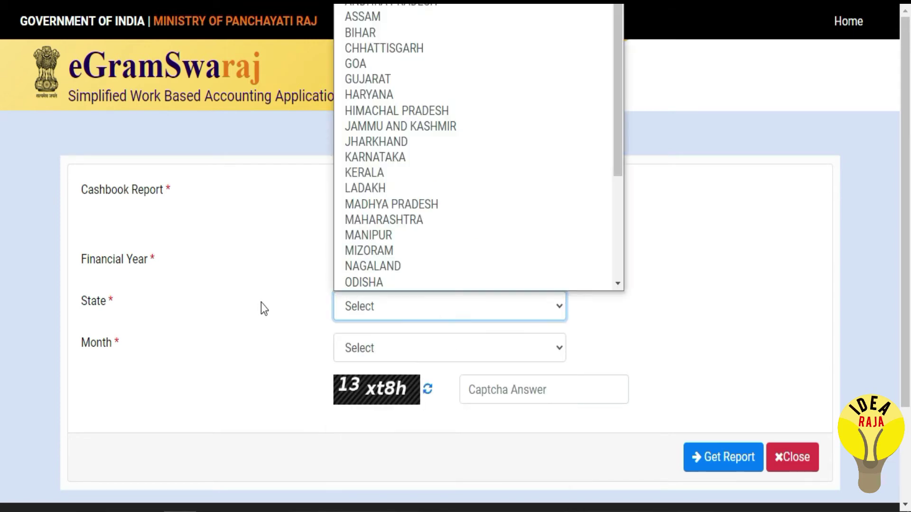
Switch the report type to Month Wise and reselect financial year 2020-2021
left_click(345, 193)
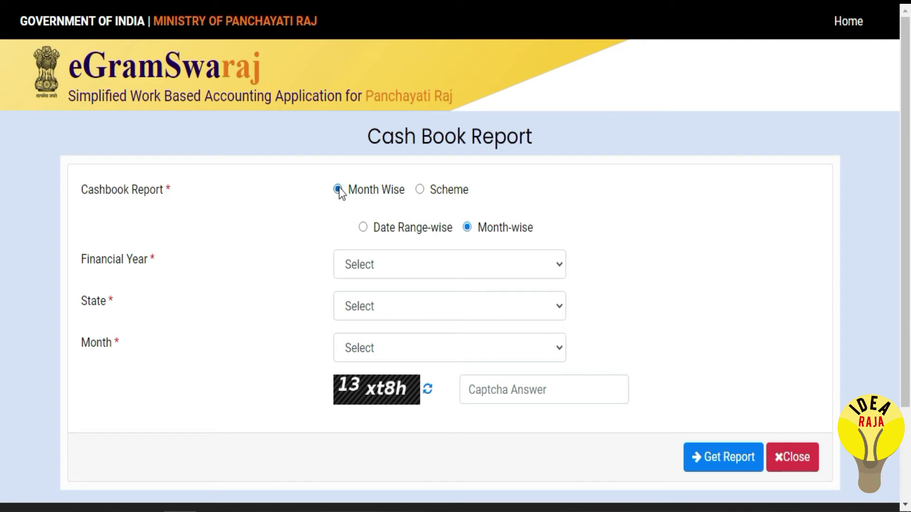
left_click(442, 268)
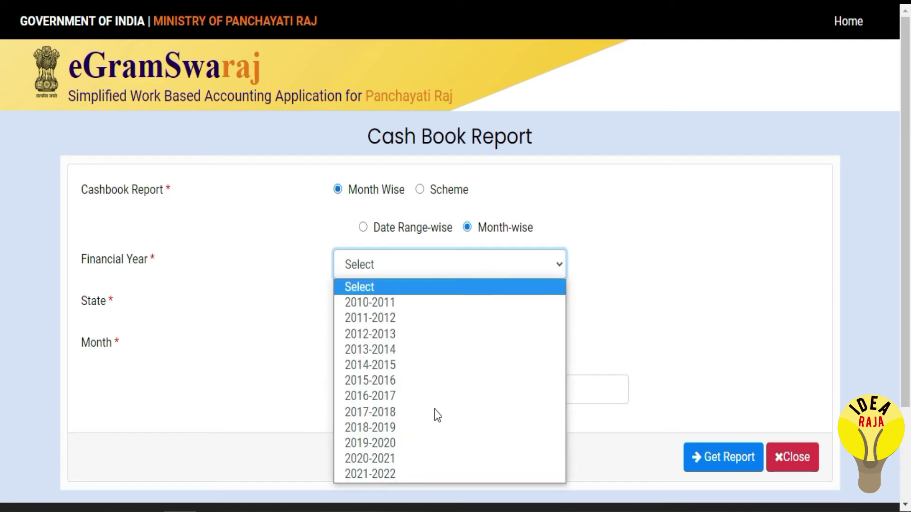
left_click(439, 463)
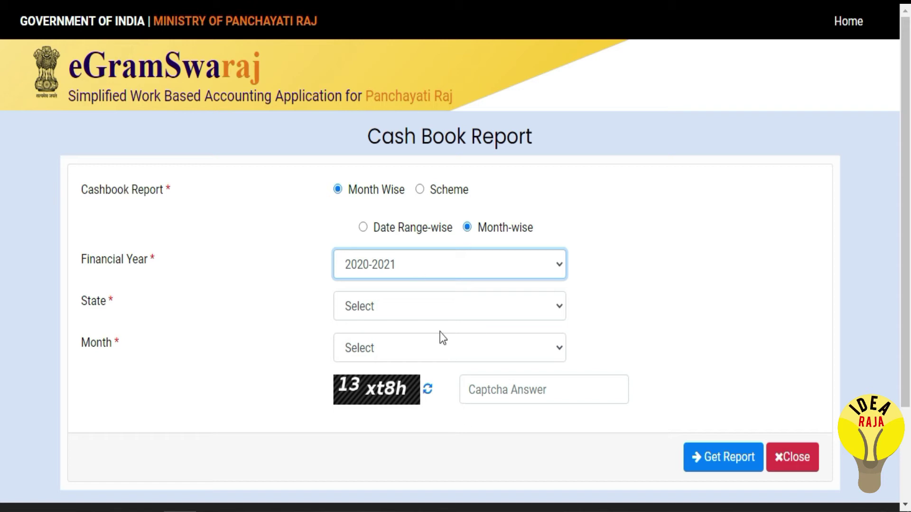
Set the state to TAMIL NADU and bring up the accounting entity choices
left_click(437, 306)
scroll(420, 199, "down", 3)
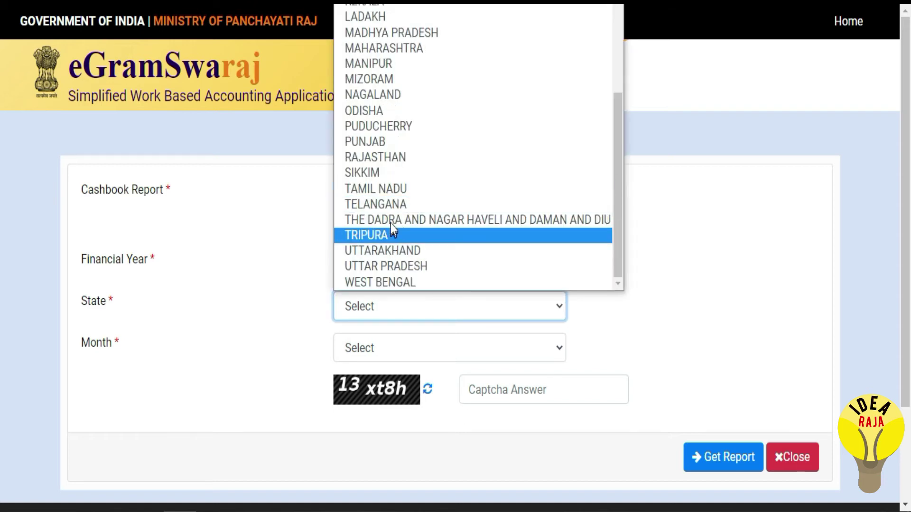
left_click(392, 190)
left_click(404, 351)
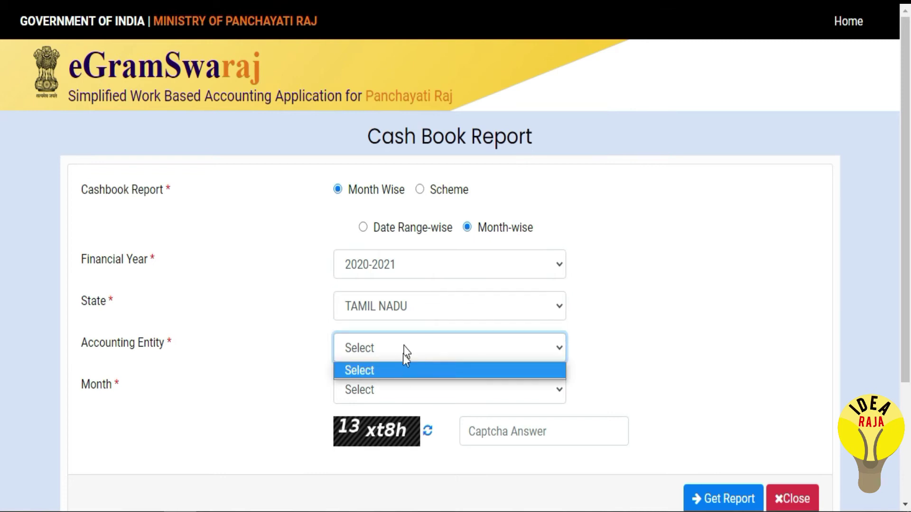
left_click(416, 350)
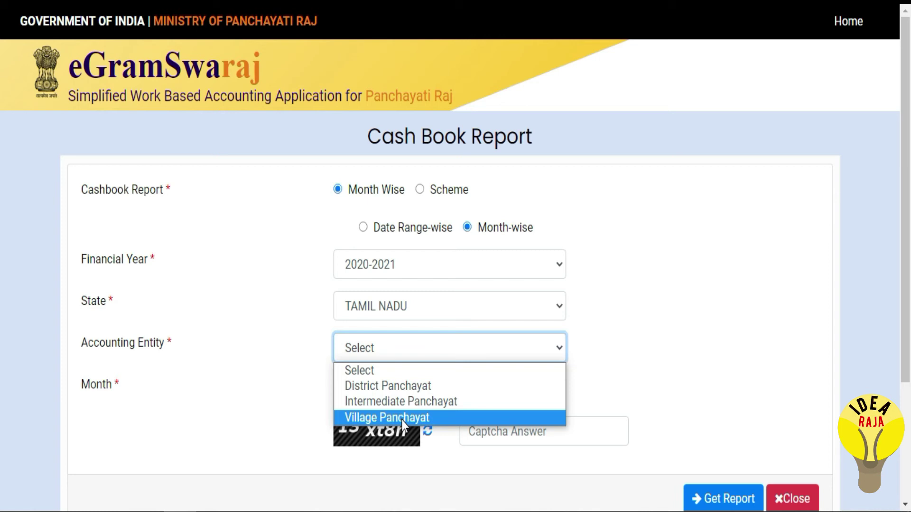
Choose Village Panchayat entity, COIMBATORE district and SULTANPET block
left_click(401, 419)
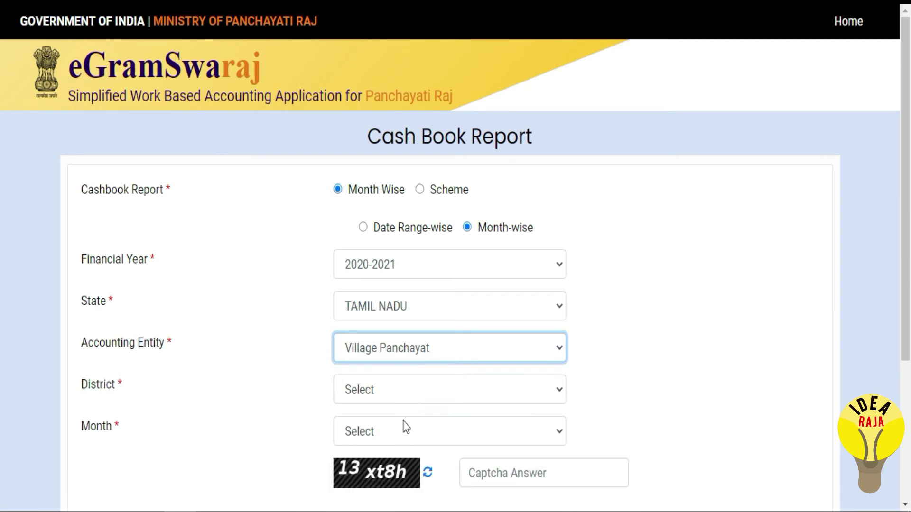
left_click(421, 388)
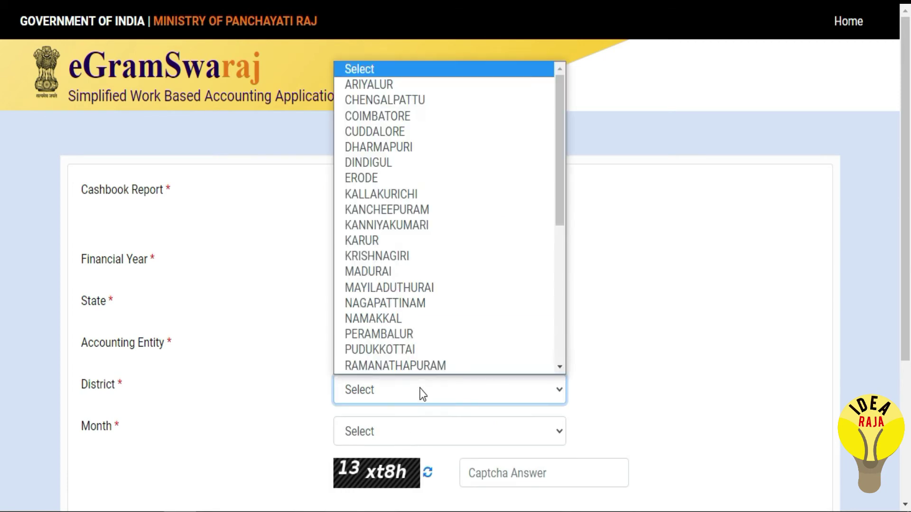
left_click(447, 118)
scroll(671, 382, "down", 3)
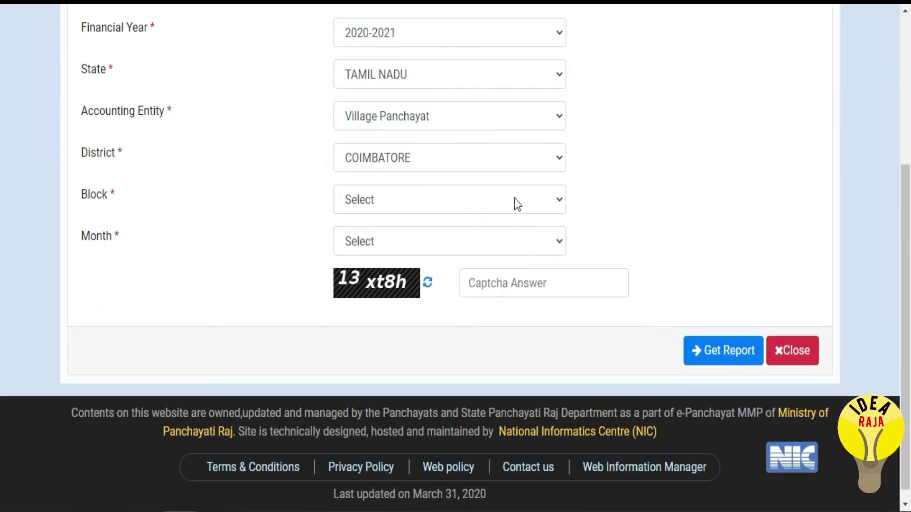
left_click(512, 198)
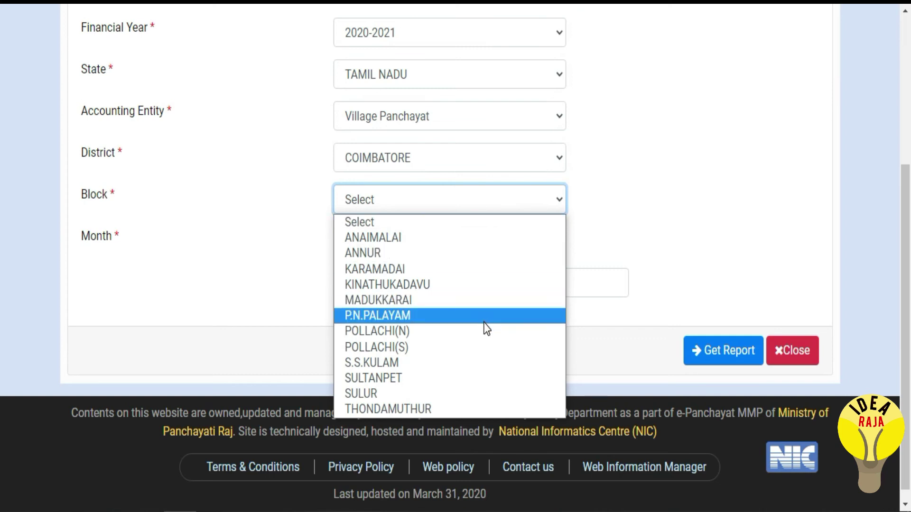
left_click(482, 375)
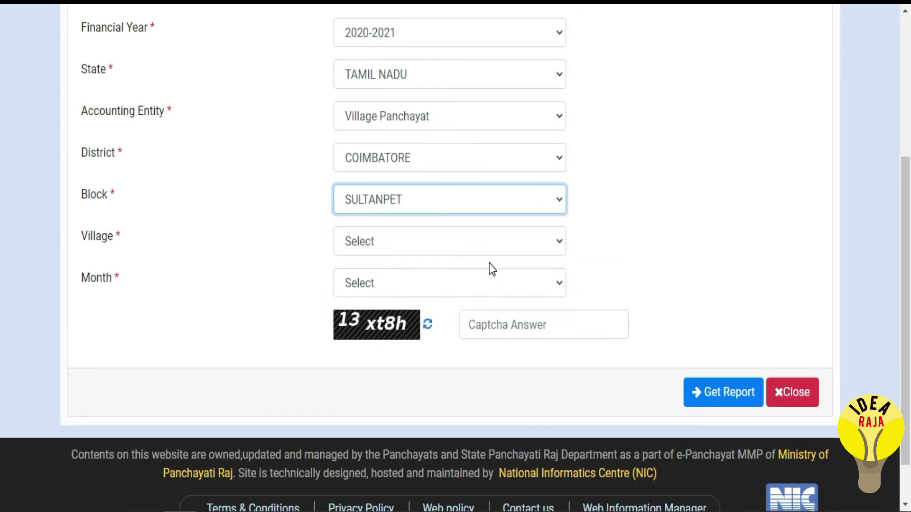
Choose SENJERIPUTHUR village and January, then move to the captcha answer field
left_click(492, 253)
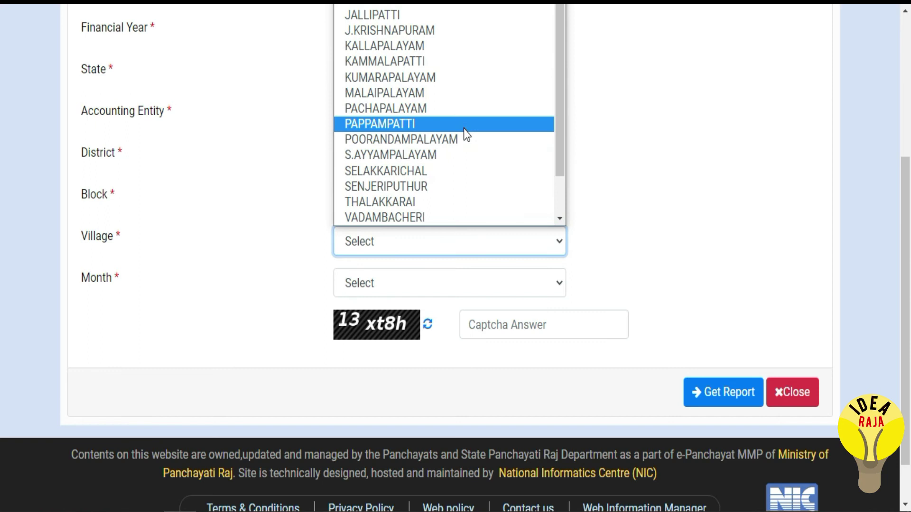
left_click(466, 189)
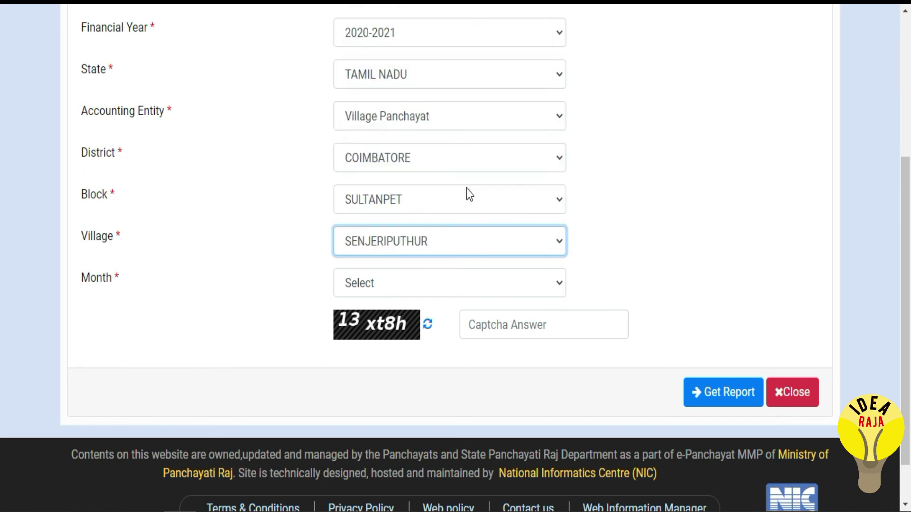
left_click(454, 285)
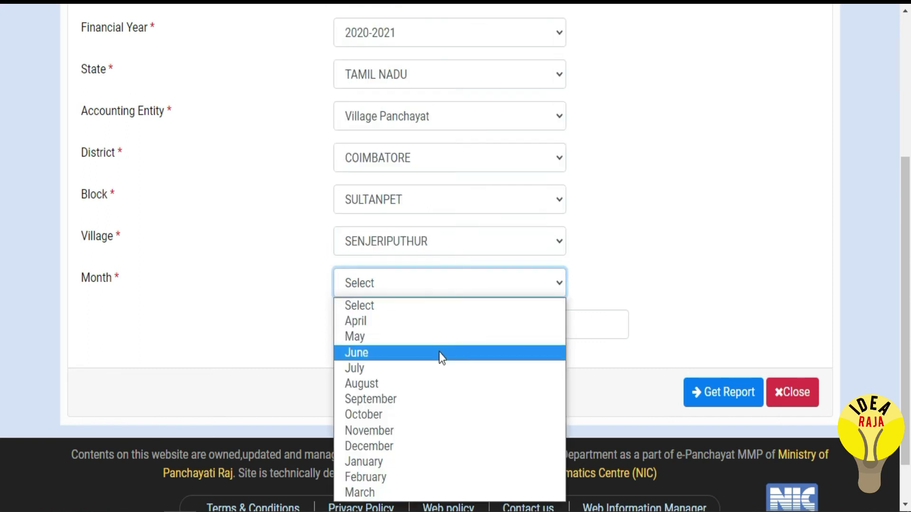
left_click(432, 462)
left_click(493, 326)
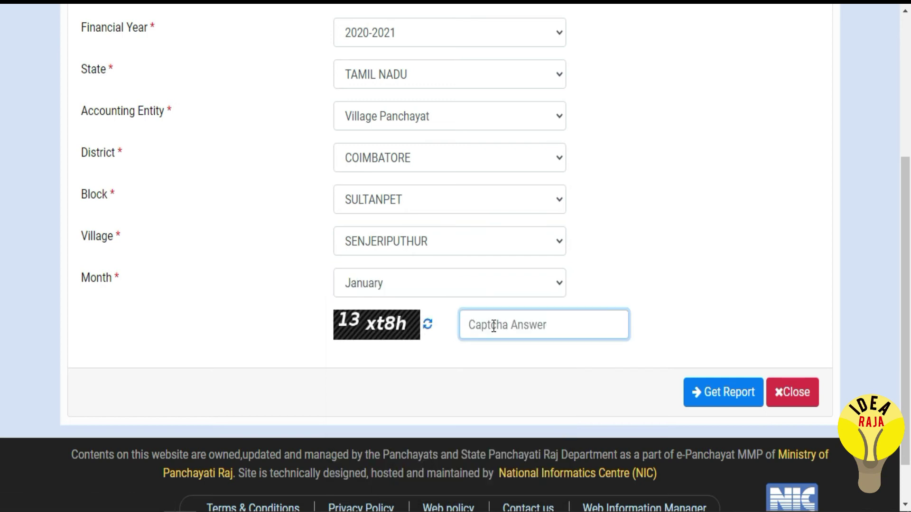
type("13")
type("xt")
type("8h")
Generate the cash book PDF, review page 1 payment dates, and go to page 2
left_click(721, 399)
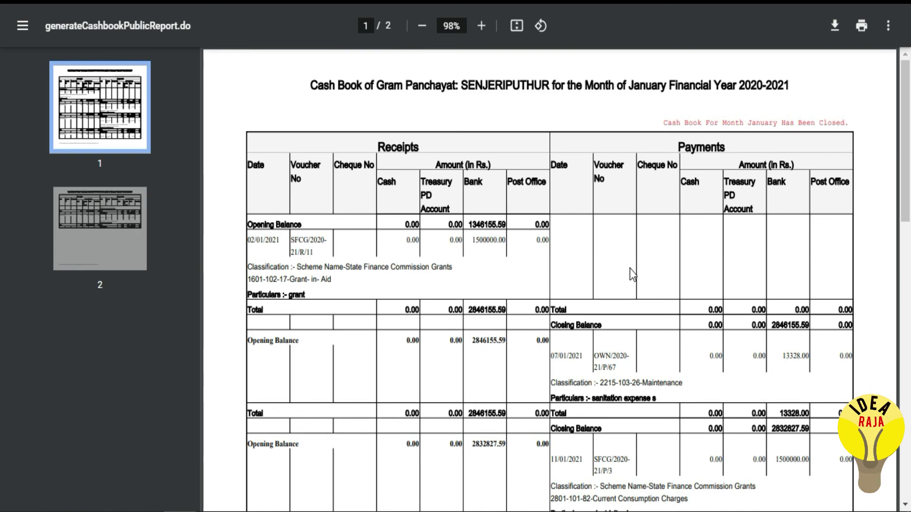
scroll(630, 268, "down", 2)
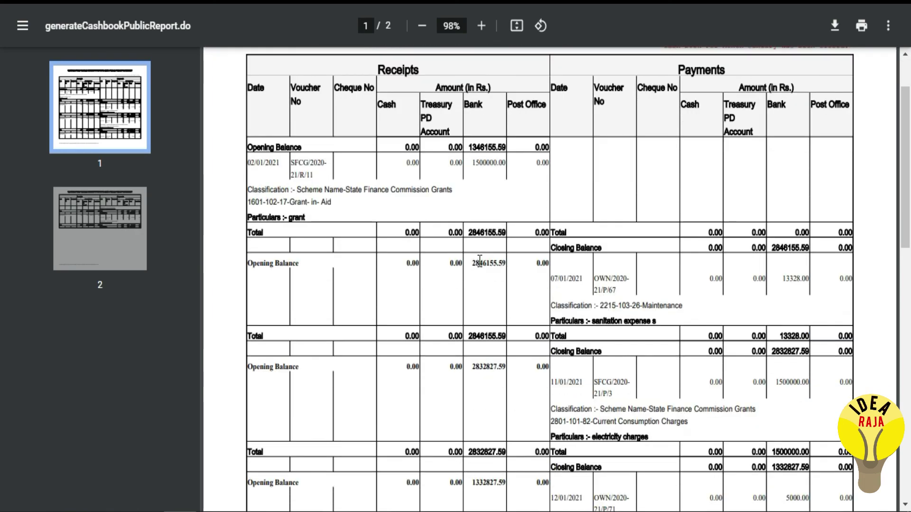
scroll(479, 262, "up", 2)
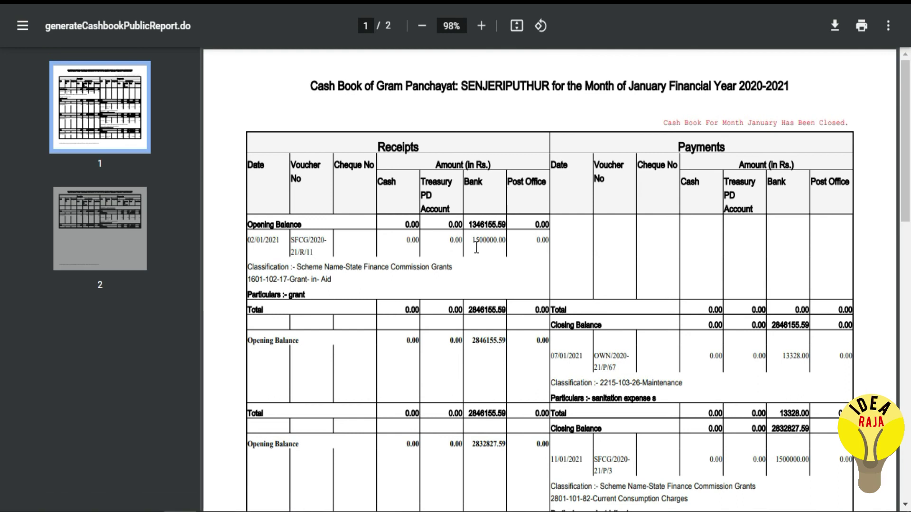
left_click_drag(473, 239, 486, 240)
scroll(553, 299, "down", 1)
scroll(584, 303, "down", 2)
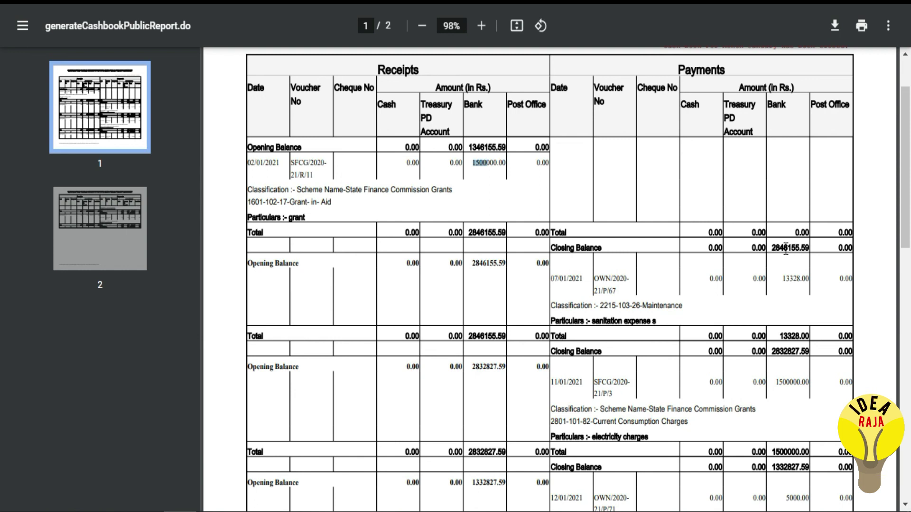
scroll(782, 251, "down", 1)
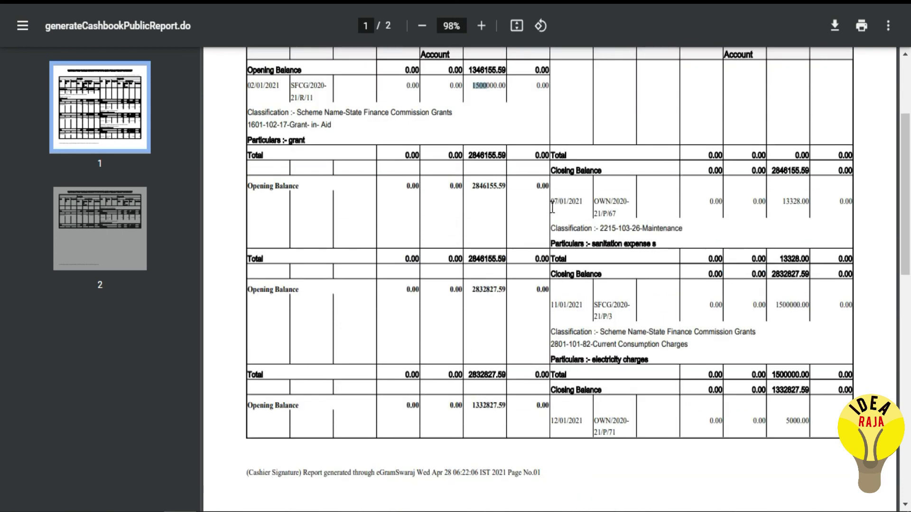
left_click_drag(552, 205, 595, 205)
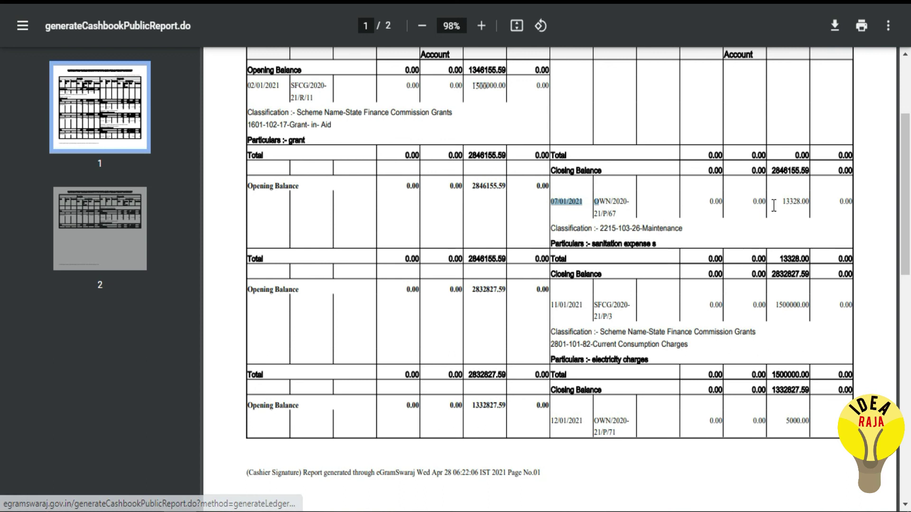
left_click(809, 202)
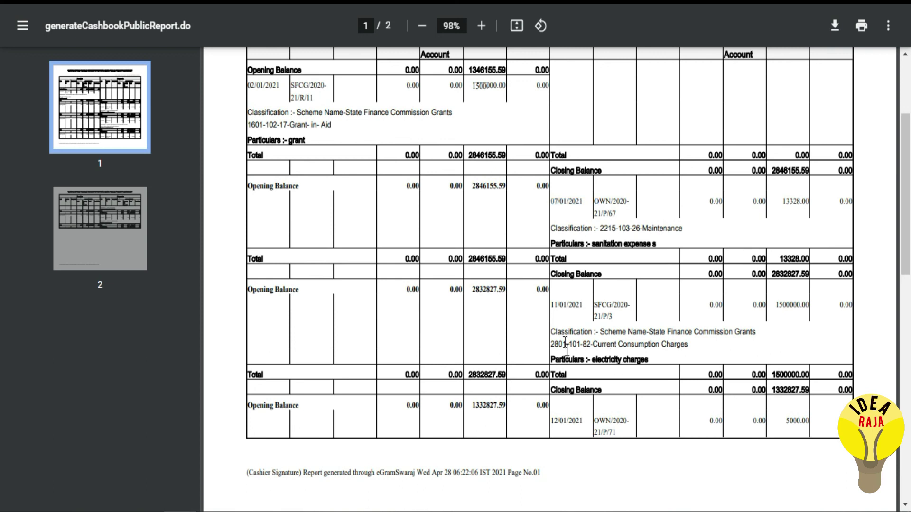
left_click_drag(550, 300, 588, 305)
left_click(118, 224)
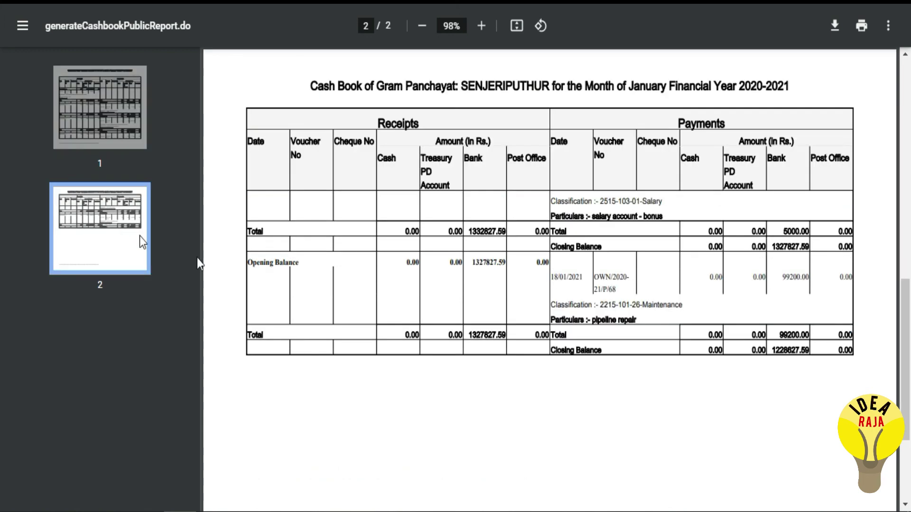